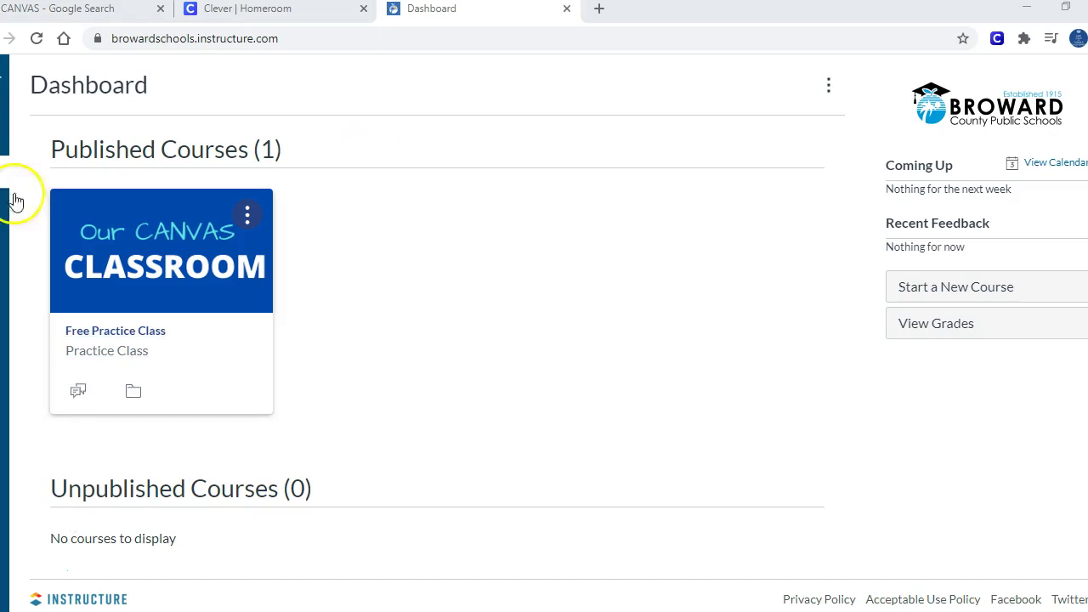
- Open the Free Practice Class course and browse its home page section links
{"action": "left_click", "coordinate": [119, 338]}
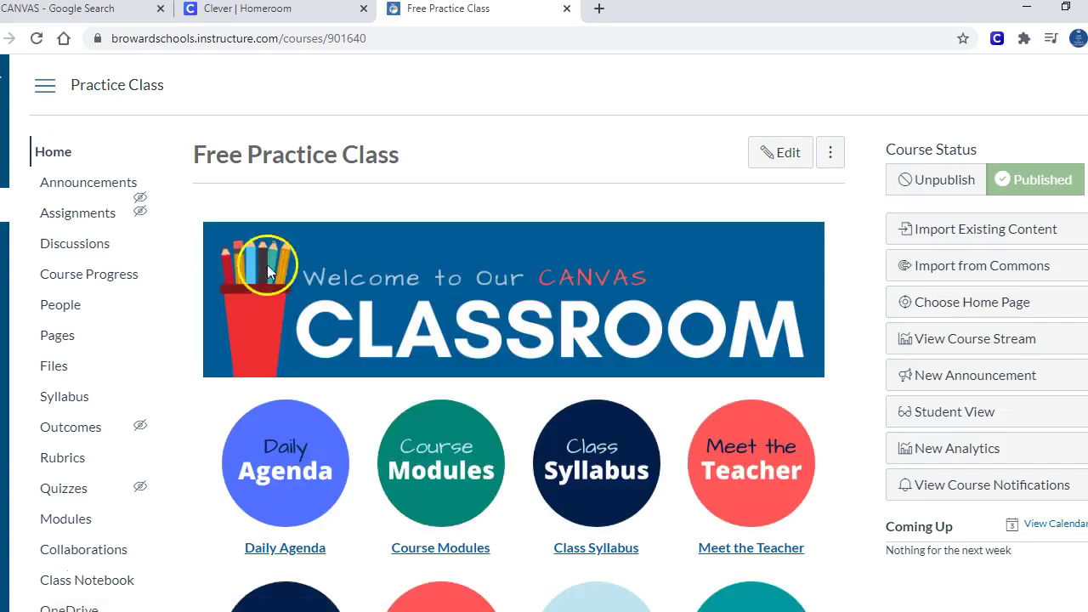
{"action": "scroll", "coordinate": [685, 319], "scroll_direction": "down", "scroll_amount": 1}
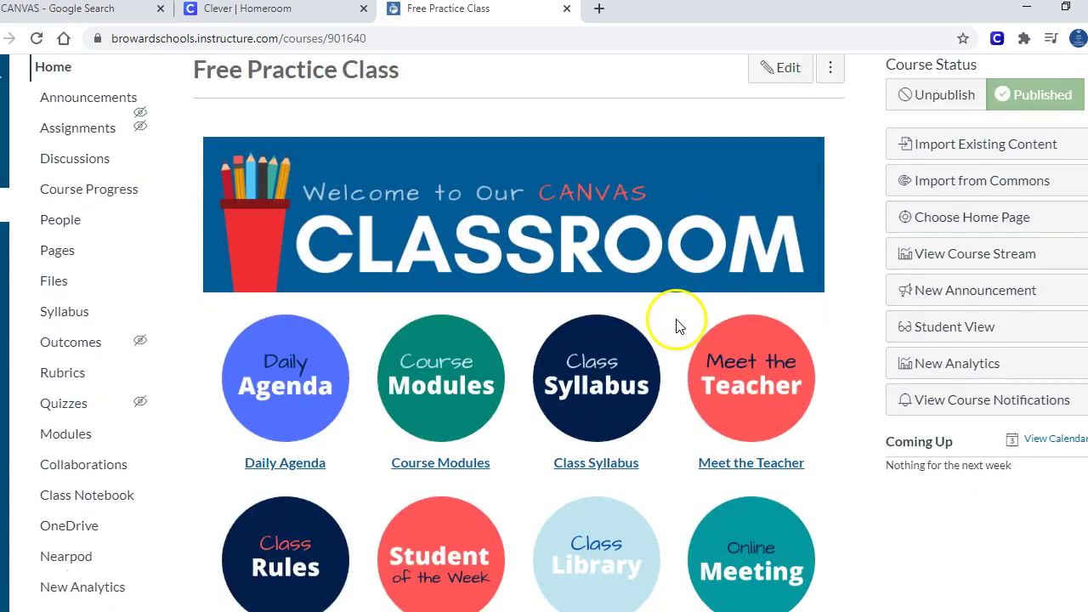
{"action": "scroll", "coordinate": [685, 315], "scroll_direction": "down", "scroll_amount": 1}
{"action": "scroll", "coordinate": [595, 263], "scroll_direction": "up", "scroll_amount": 1}
{"action": "scroll", "coordinate": [425, 314], "scroll_direction": "down", "scroll_amount": 1}
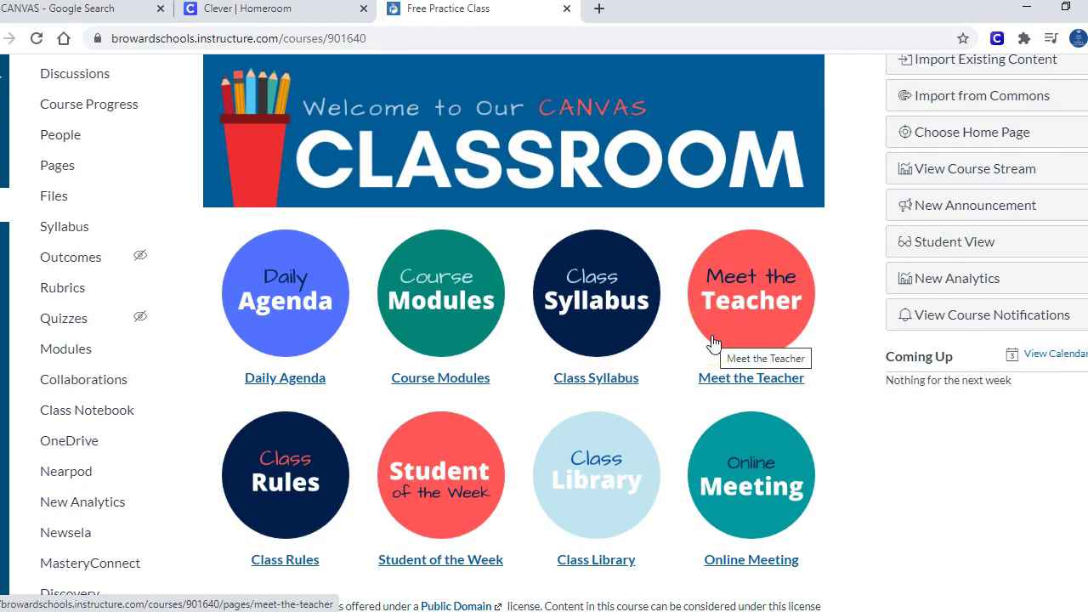
{"action": "left_click", "coordinate": [269, 281]}
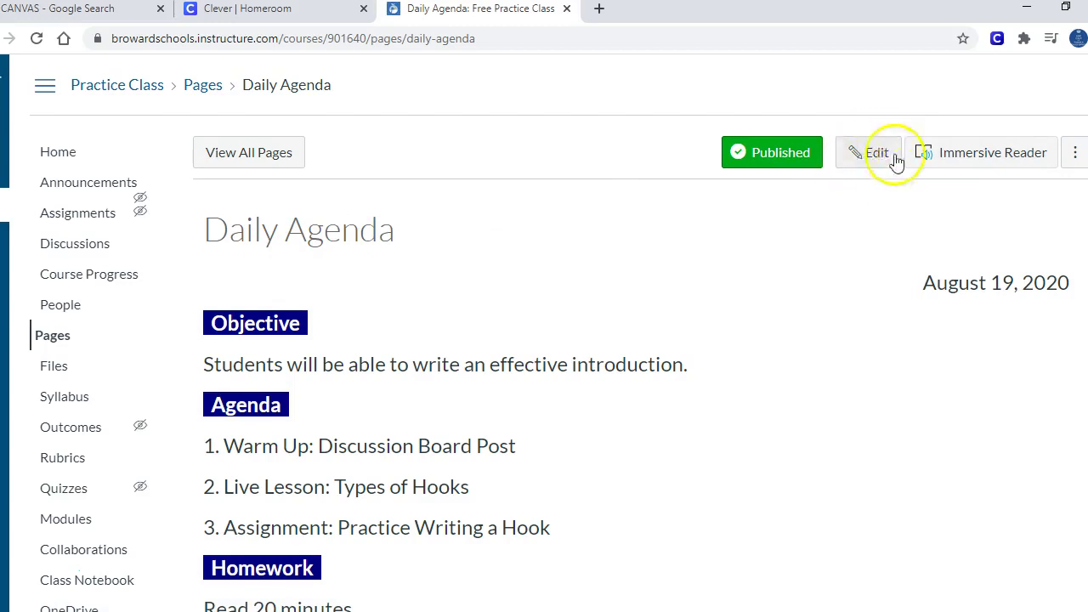
{"action": "scroll", "coordinate": [362, 302], "scroll_direction": "down", "scroll_amount": 1}
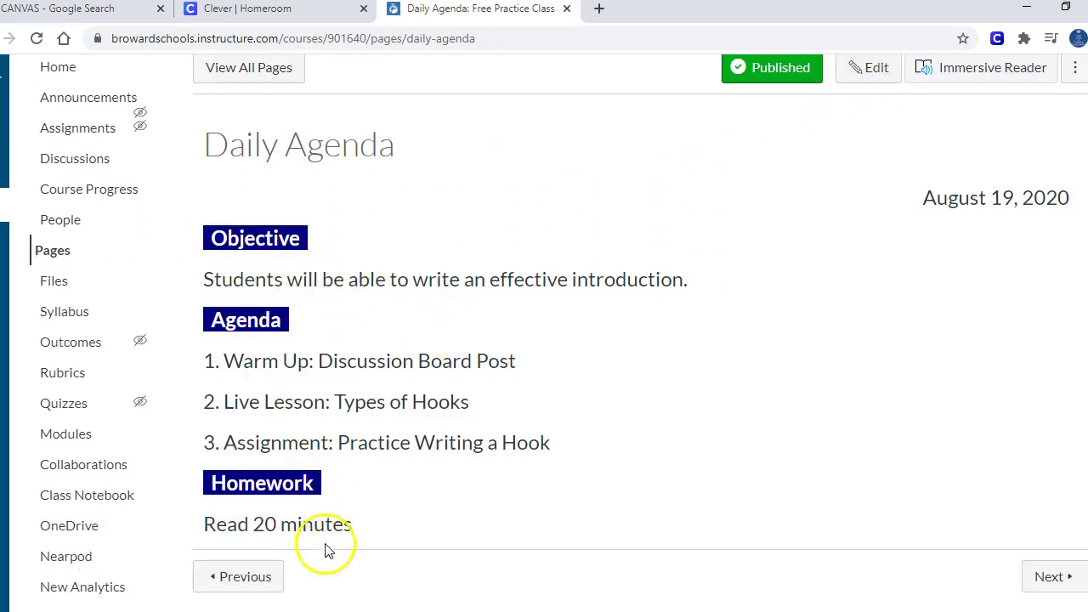
{"action": "scroll", "coordinate": [731, 330], "scroll_direction": "up", "scroll_amount": 1}
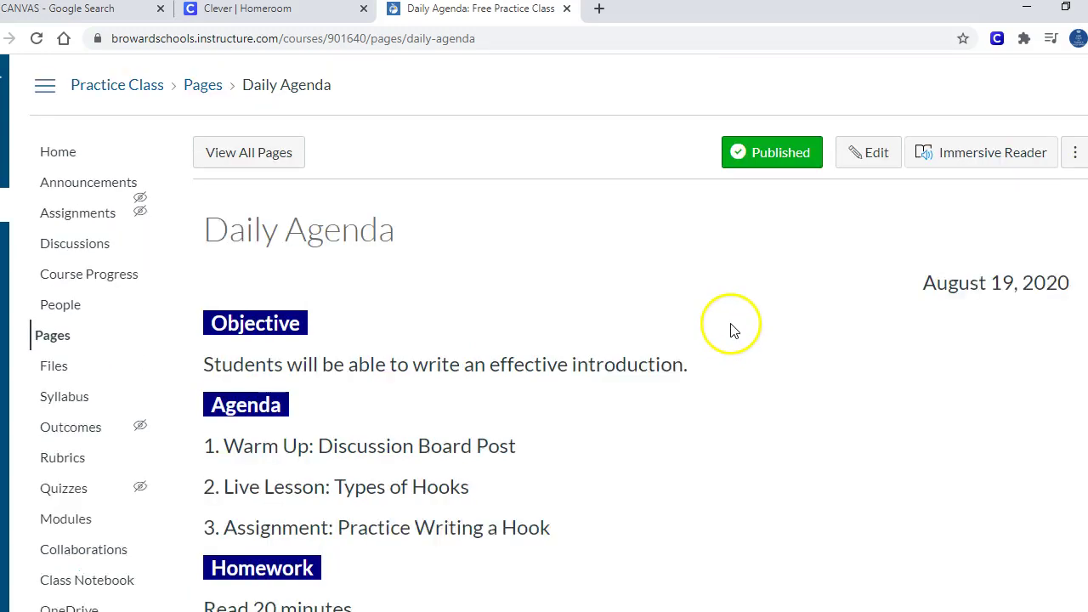
{"action": "left_click", "coordinate": [68, 153]}
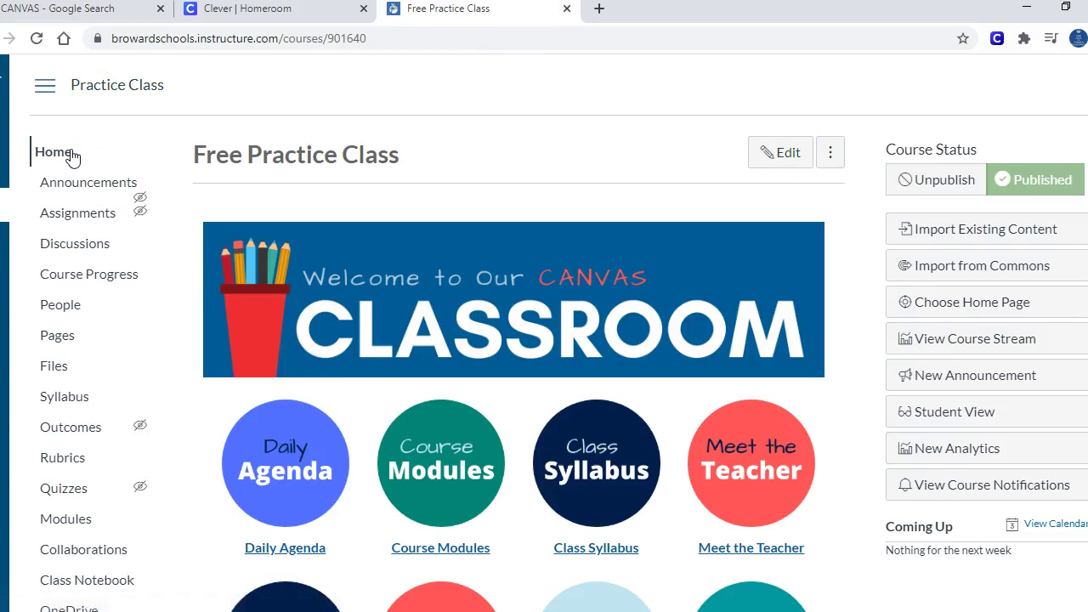
{"action": "scroll", "coordinate": [272, 204], "scroll_direction": "down", "scroll_amount": 2}
- Open the Course Modules page and review its Welcome Back and Week #1 items
{"action": "left_click", "coordinate": [467, 292]}
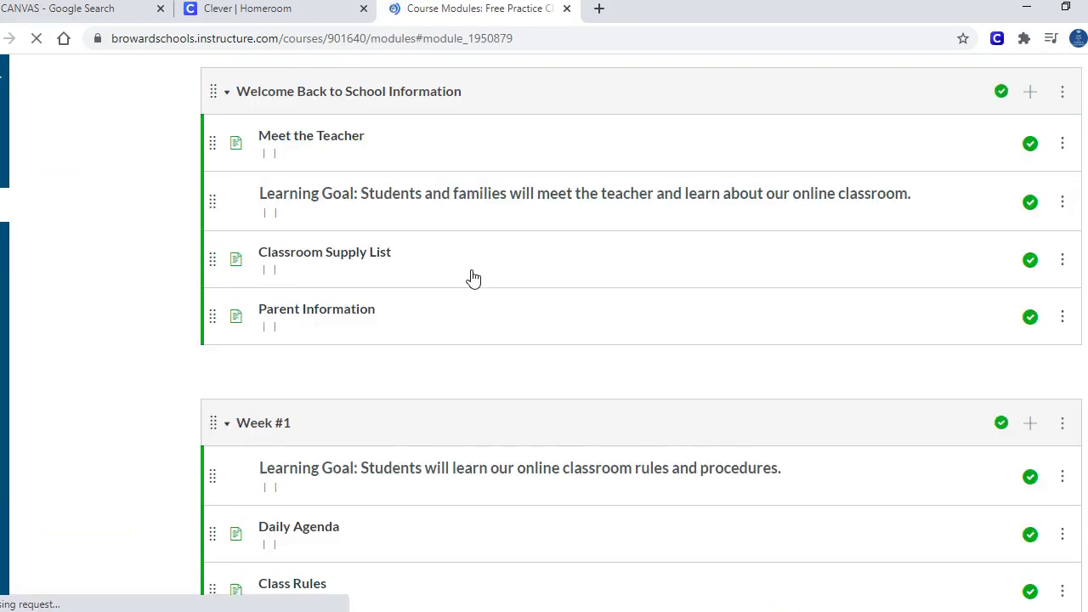
{"action": "left_click", "coordinate": [559, 175]}
{"action": "scroll", "coordinate": [566, 182], "scroll_direction": "up", "scroll_amount": 1}
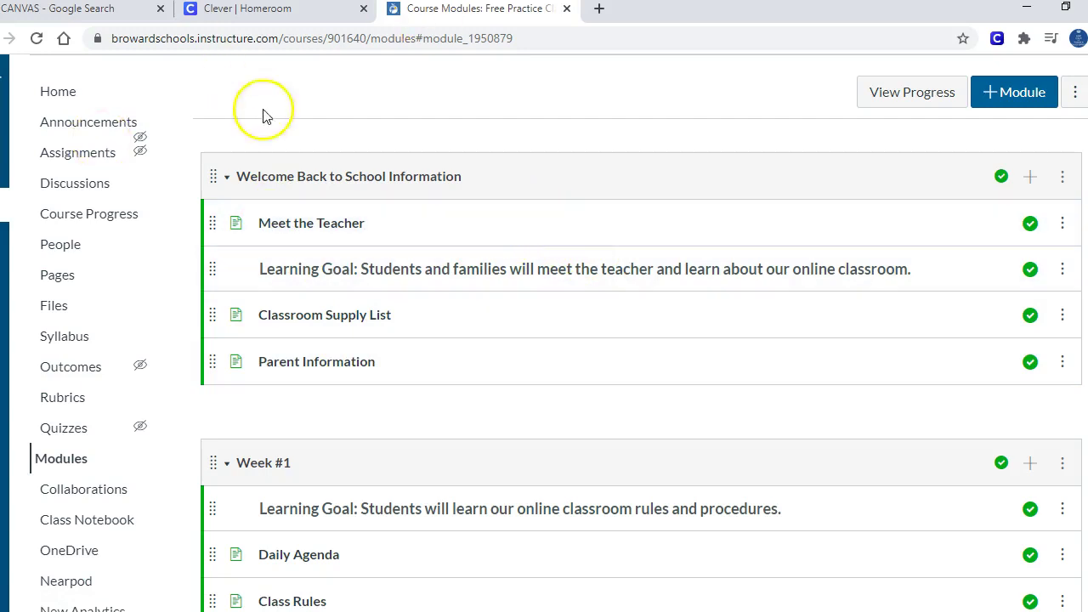
- Go back to the course home and open the Class Rules page to view its infographic
{"action": "left_click", "coordinate": [73, 88]}
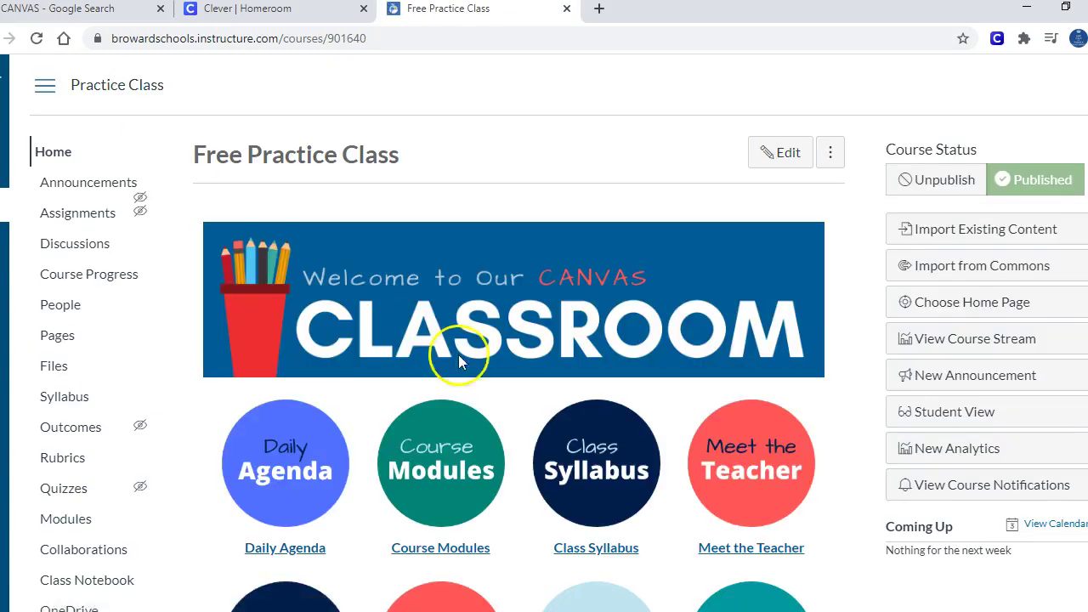
{"action": "scroll", "coordinate": [459, 354], "scroll_direction": "down", "scroll_amount": 1}
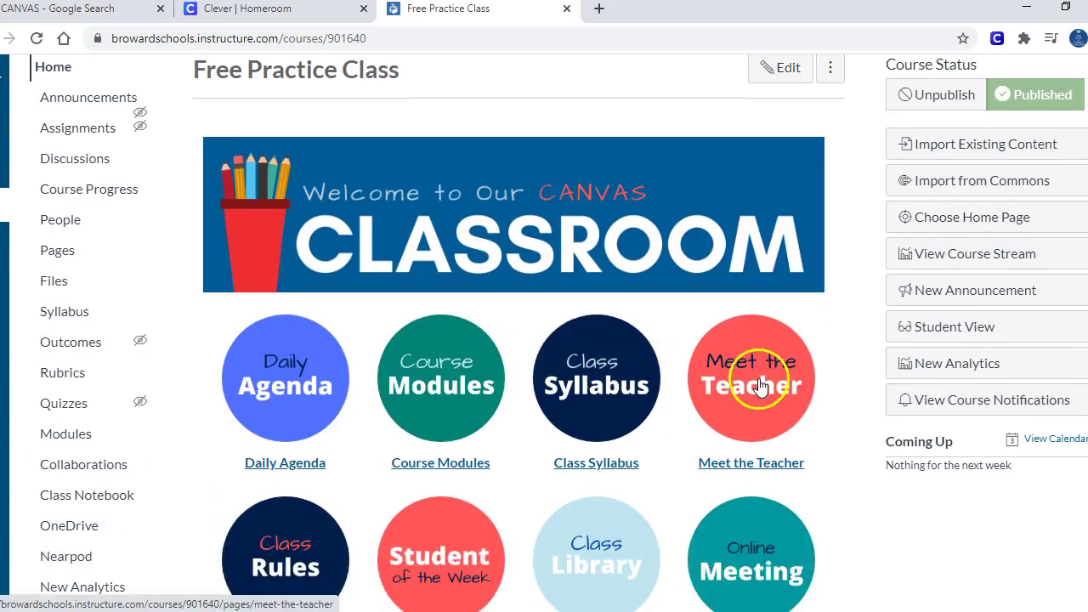
{"action": "scroll", "coordinate": [348, 468], "scroll_direction": "down", "scroll_amount": 1}
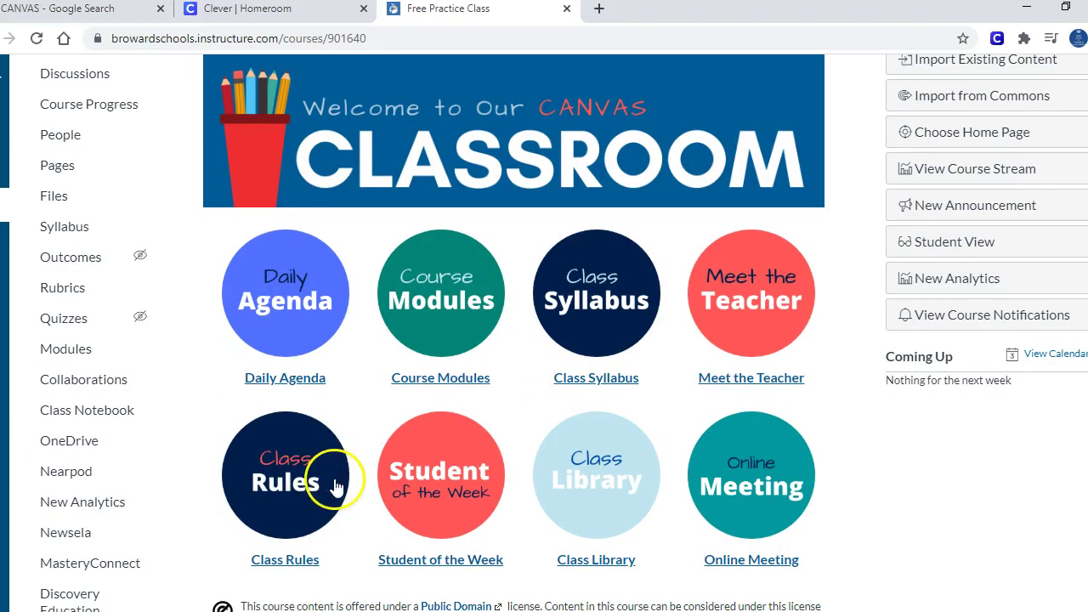
{"action": "left_click", "coordinate": [311, 468]}
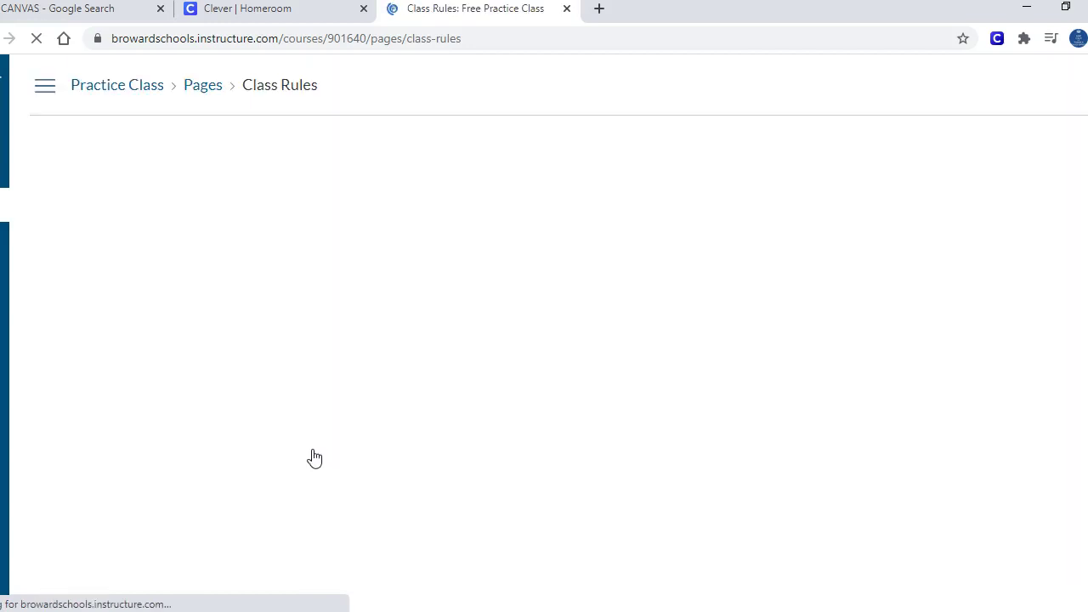
{"action": "scroll", "coordinate": [389, 450], "scroll_direction": "down", "scroll_amount": 1}
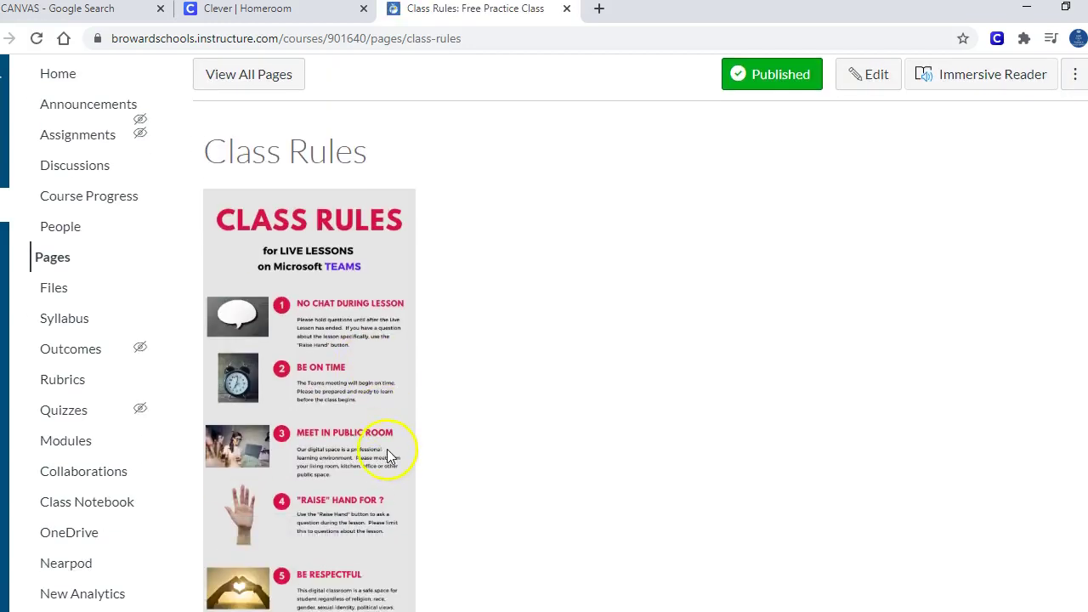
{"action": "scroll", "coordinate": [389, 444], "scroll_direction": "down", "scroll_amount": 1}
{"action": "scroll", "coordinate": [554, 369], "scroll_direction": "up", "scroll_amount": 2}
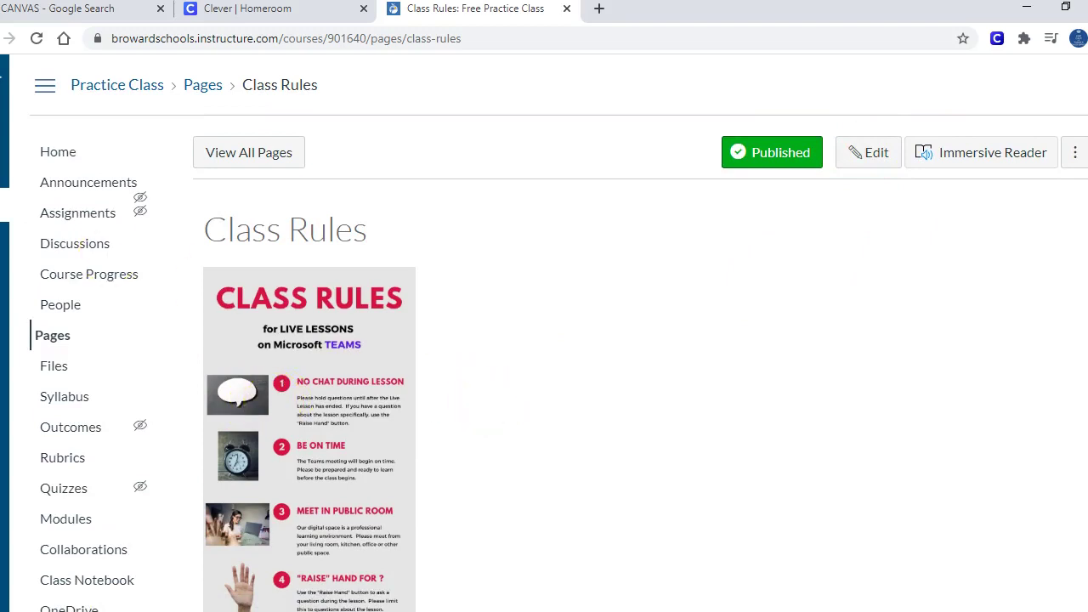
- Return to the Free Practice Class home page and scroll back up to its welcome banner
{"action": "left_click", "coordinate": [44, 160]}
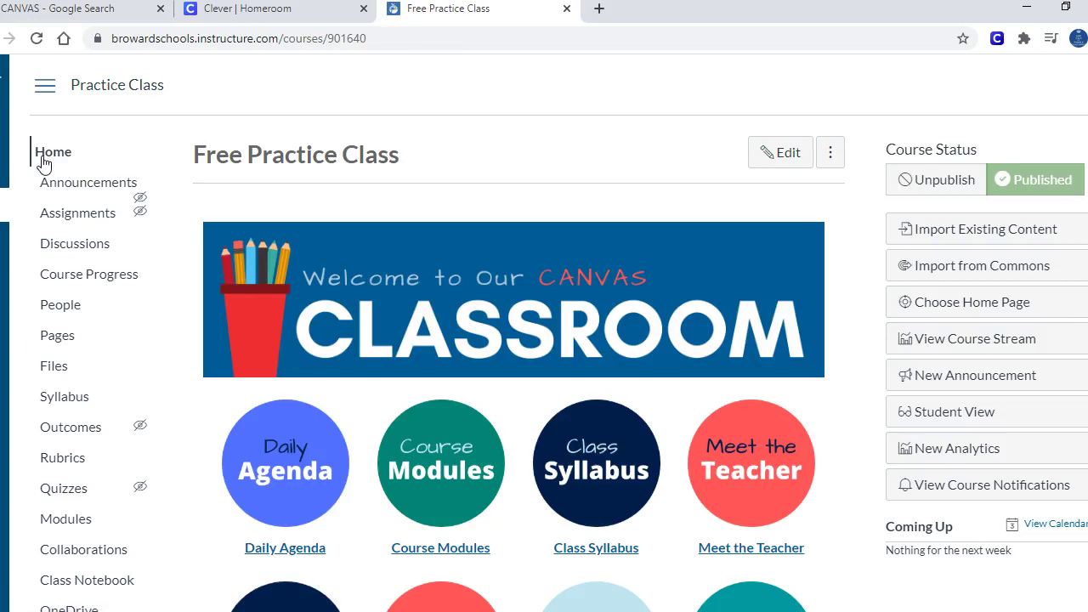
{"action": "scroll", "coordinate": [199, 226], "scroll_direction": "down", "scroll_amount": 2}
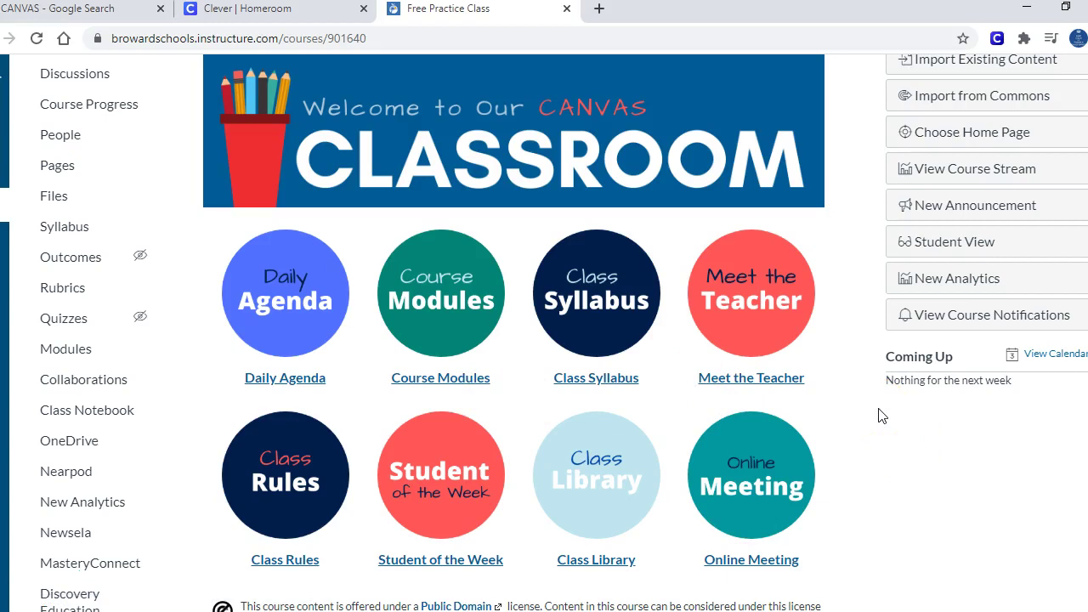
{"action": "scroll", "coordinate": [885, 366], "scroll_direction": "up", "scroll_amount": 3}
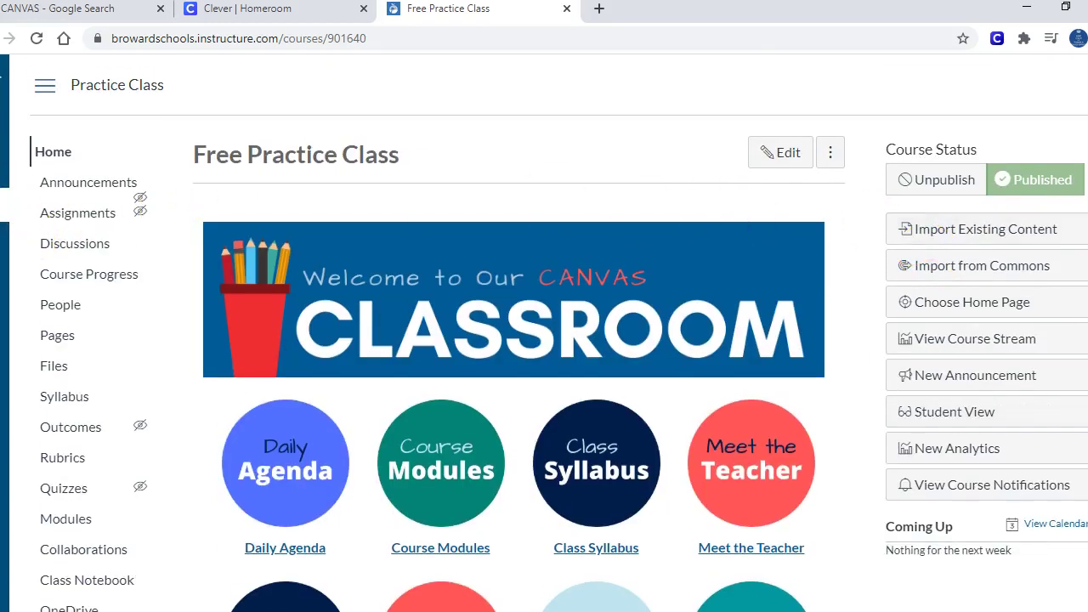
- From the Dashboard, create a new course named 'My Classroom'
{"action": "left_click", "coordinate": [45, 158]}
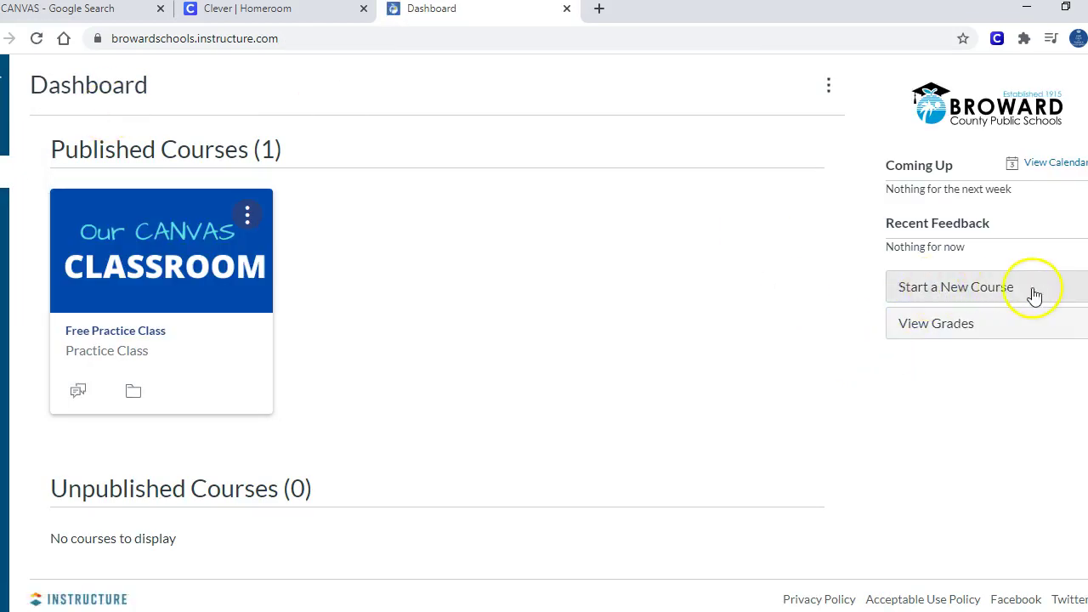
{"action": "left_click", "coordinate": [925, 293]}
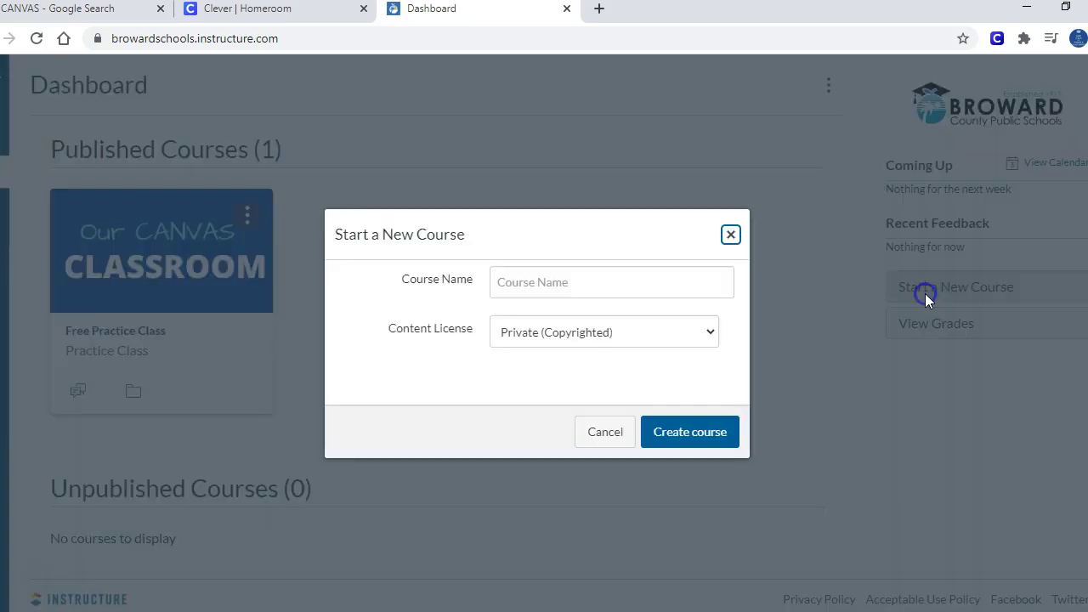
{"action": "left_click", "coordinate": [621, 291]}
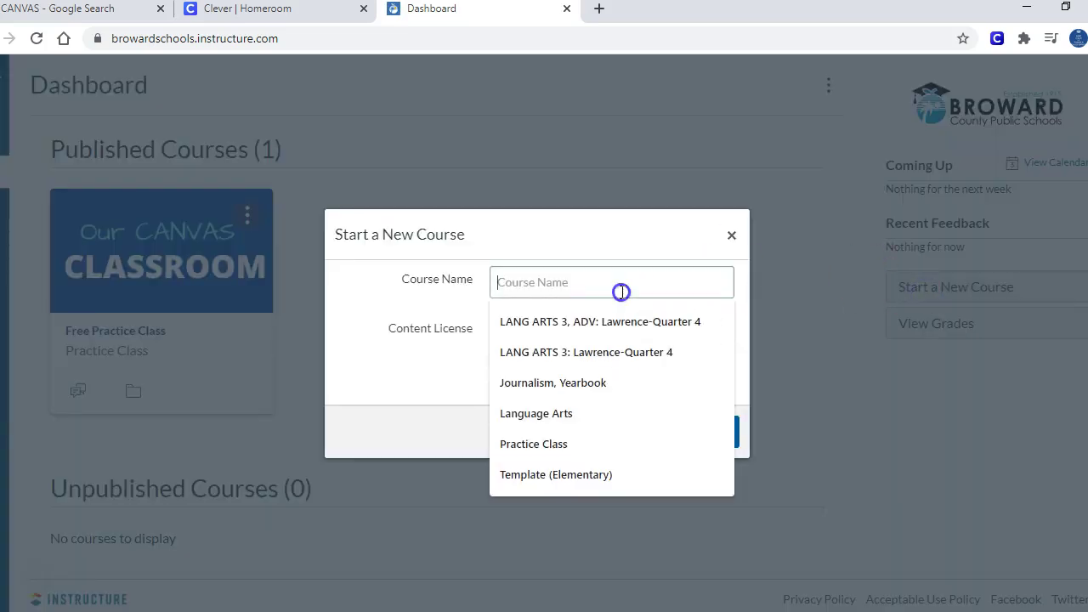
{"action": "type", "text": "My "}
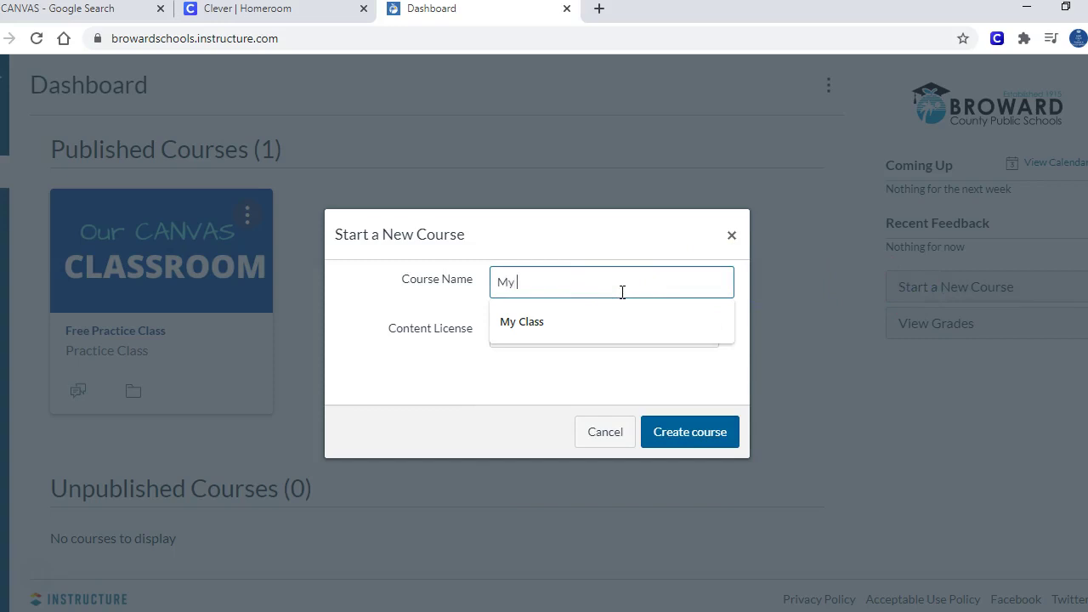
{"action": "type", "text": "Class"}
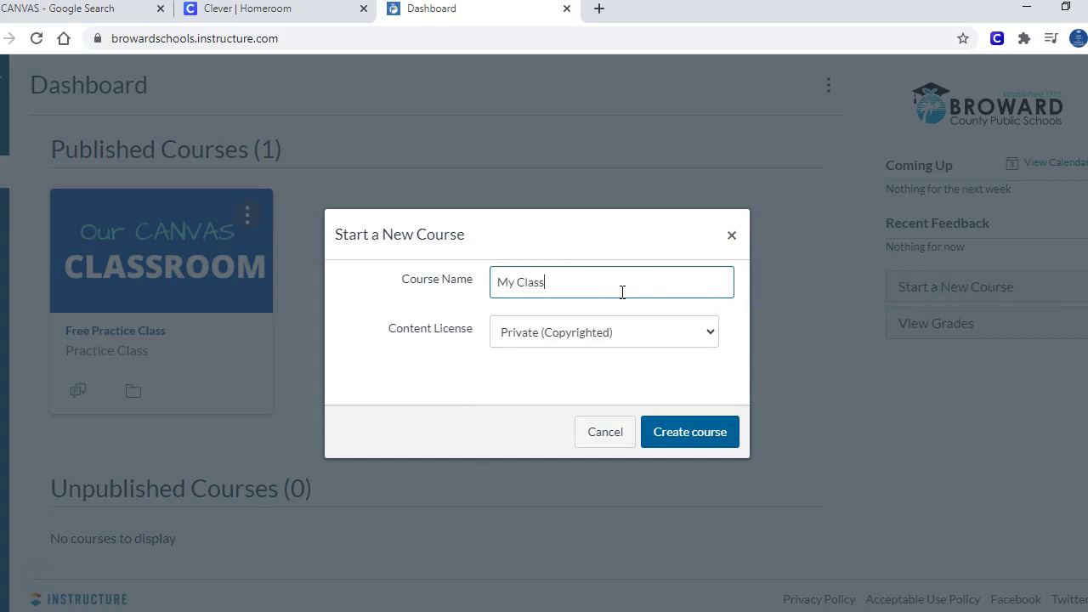
{"action": "left_click", "coordinate": [689, 435]}
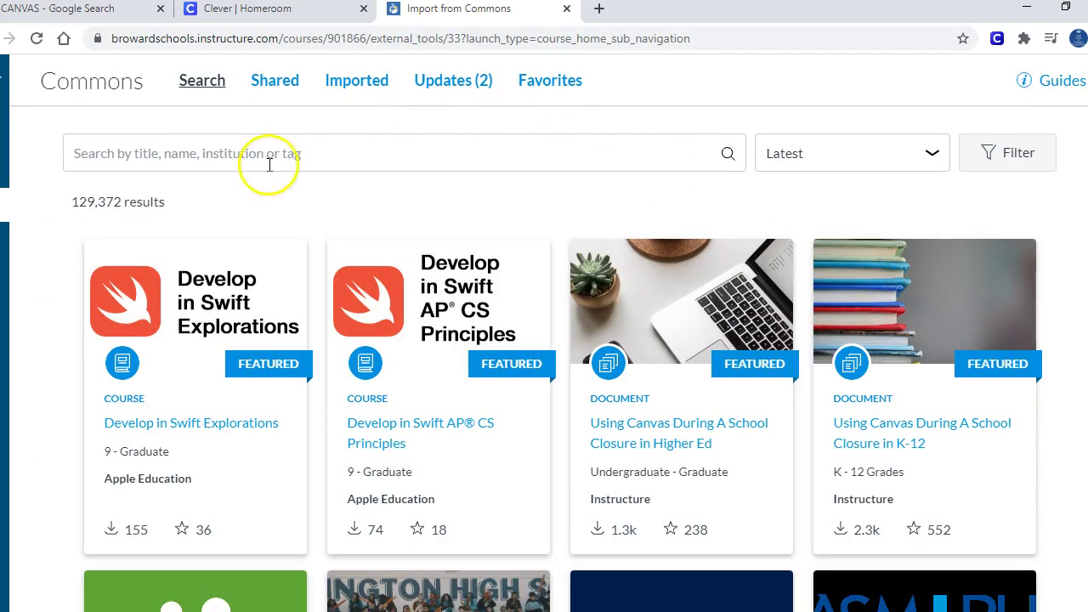
- Search Commons for the template author, sort by Latest, and open the Free Practice Class resource
{"action": "left_click", "coordinate": [303, 154]}
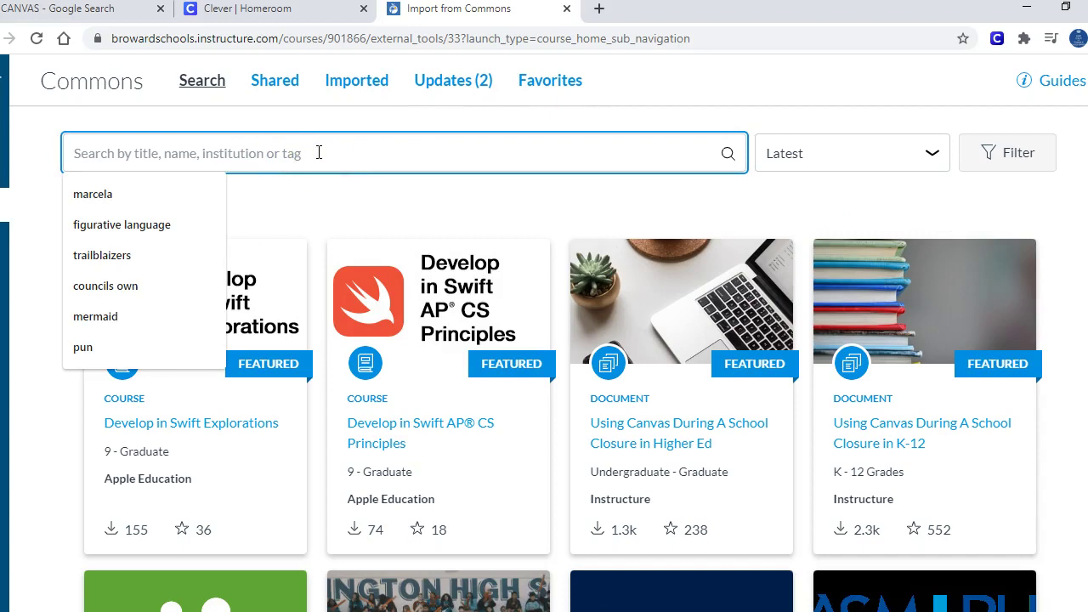
{"action": "type", "text": "angela lawrence"}
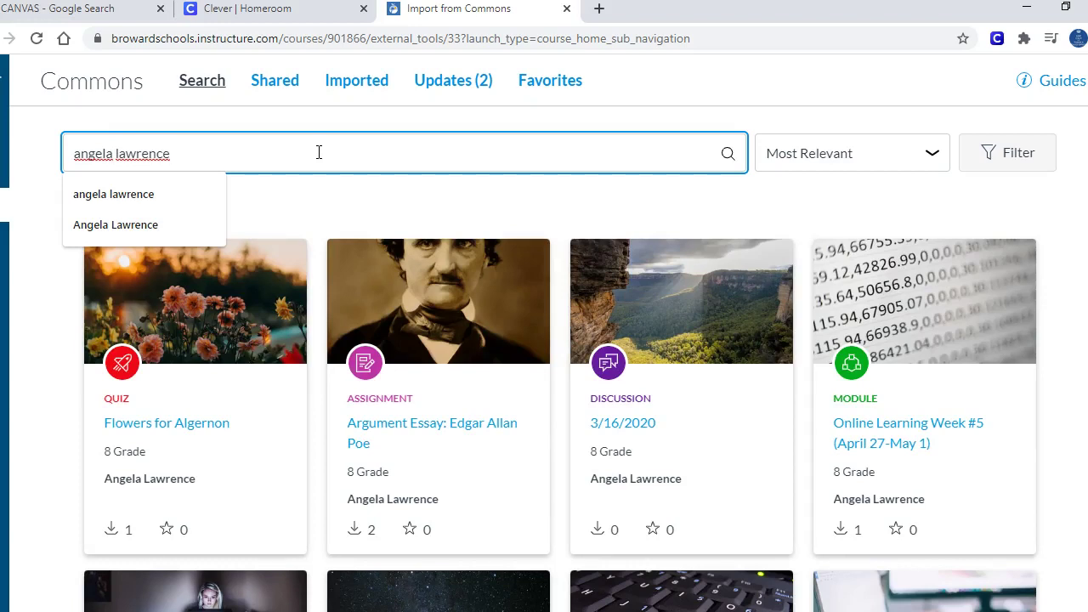
{"action": "left_click", "coordinate": [838, 158]}
{"action": "left_click", "coordinate": [820, 219]}
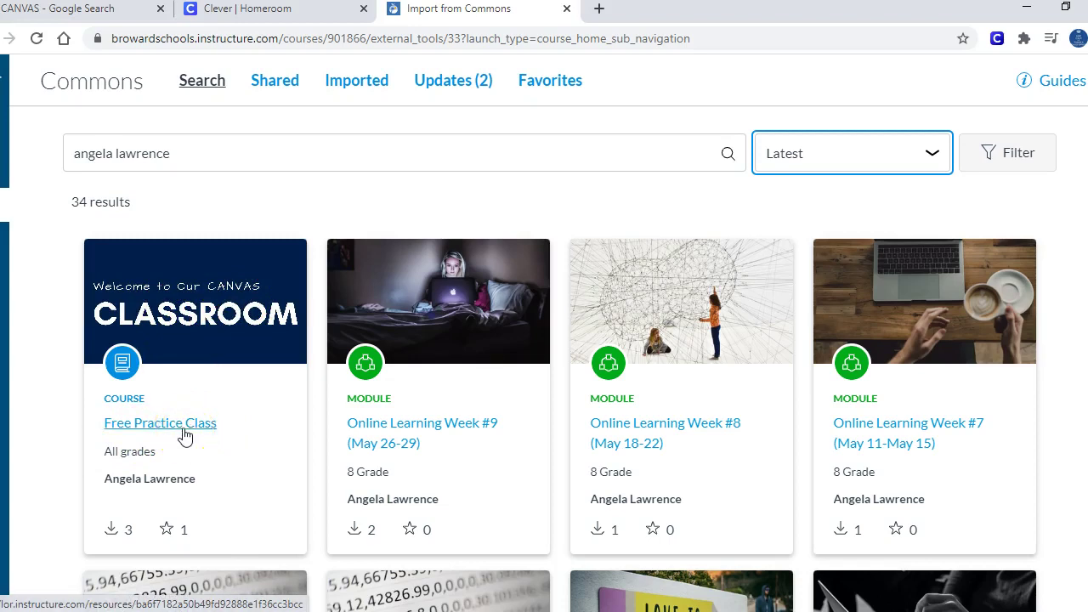
{"action": "left_click", "coordinate": [185, 434]}
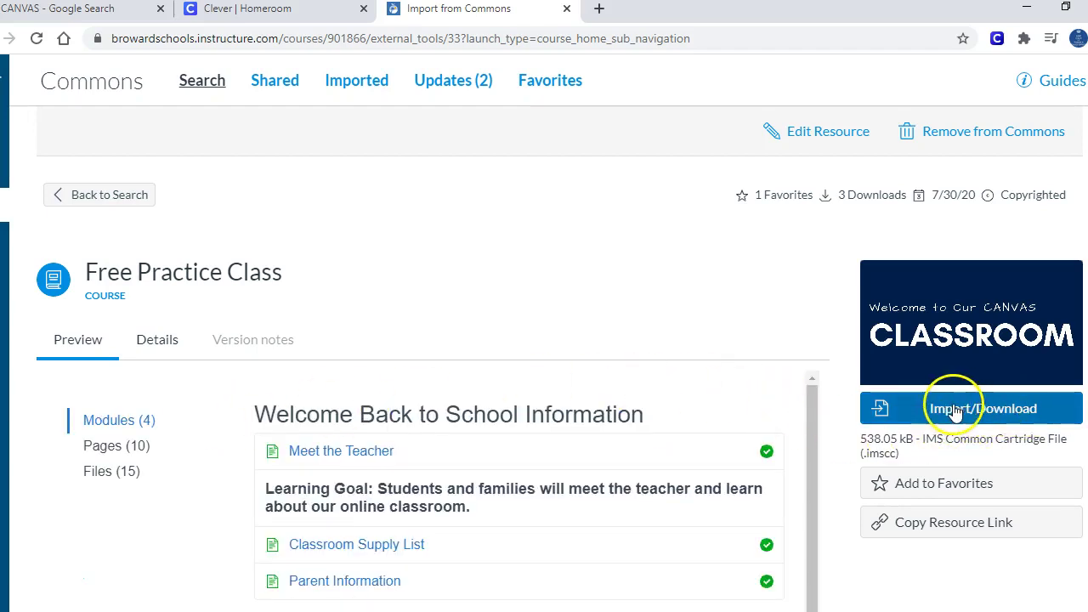
- Import the Free Practice Class template into the My Classroom course
{"action": "left_click", "coordinate": [975, 412]}
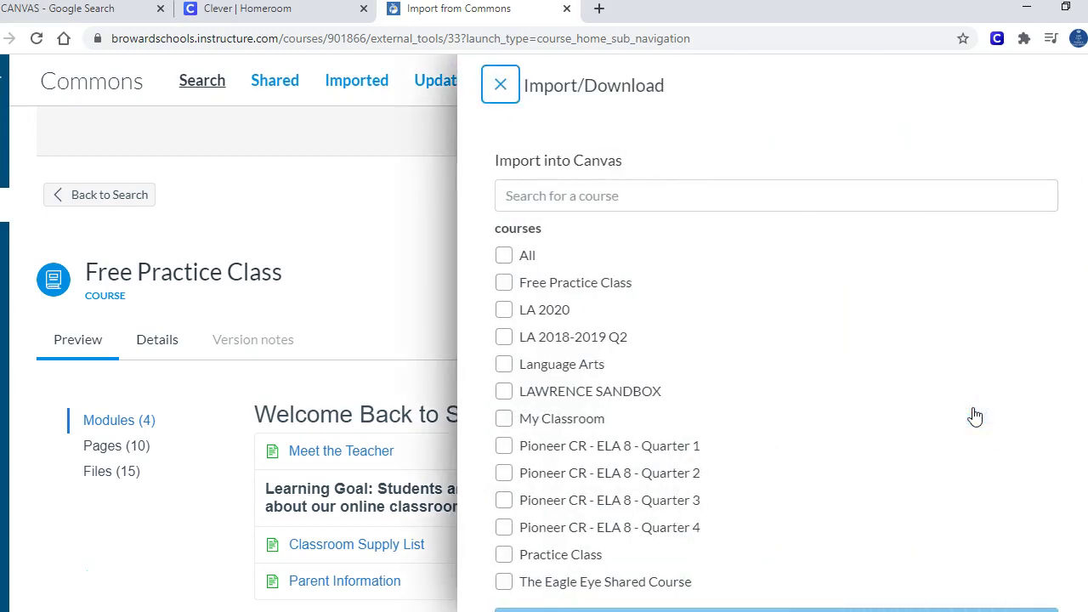
{"action": "left_click", "coordinate": [504, 421]}
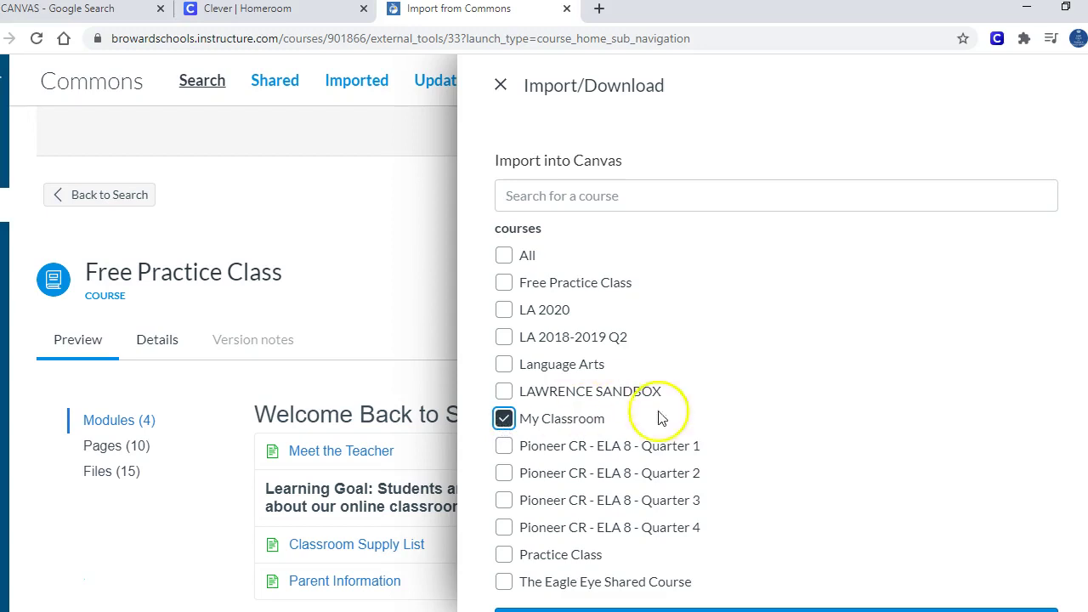
{"action": "scroll", "coordinate": [820, 410], "scroll_direction": "down", "scroll_amount": 2}
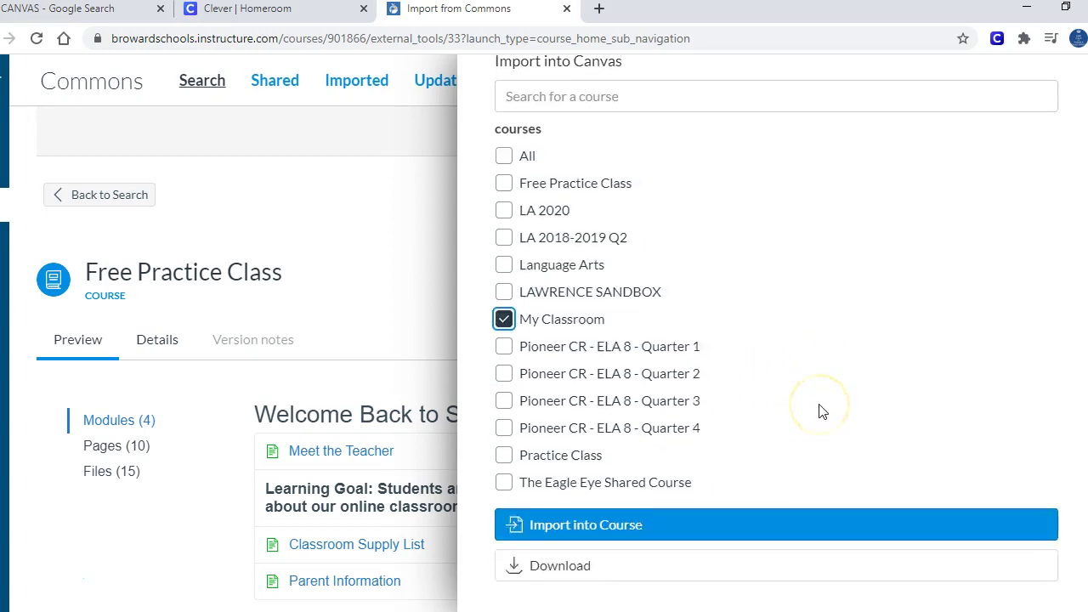
{"action": "left_click", "coordinate": [695, 525]}
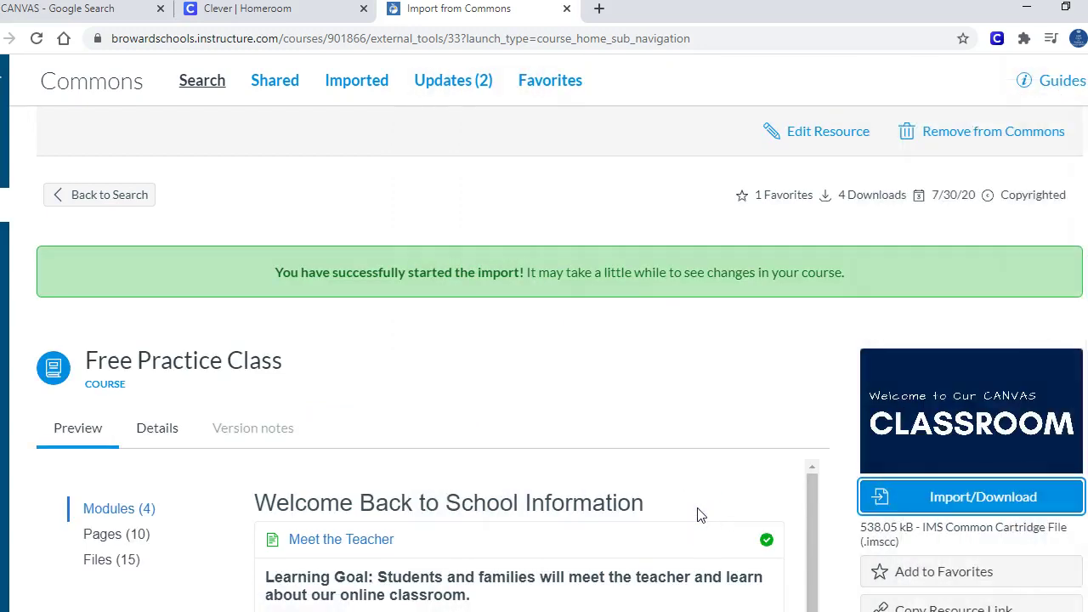